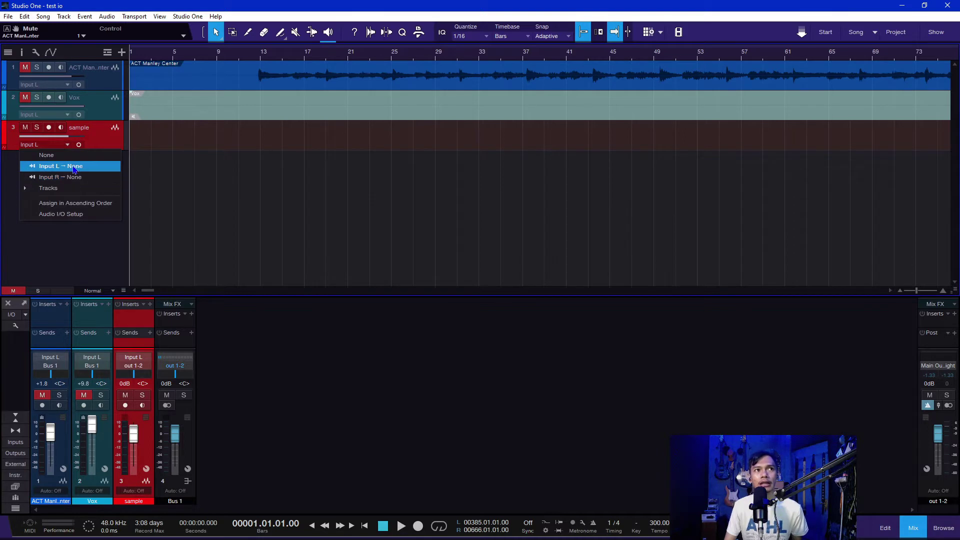
Keep Input L as the sample track's input, arm the track, try recording on it twice, and disarm it.
left_click(74, 166)
left_click(49, 128)
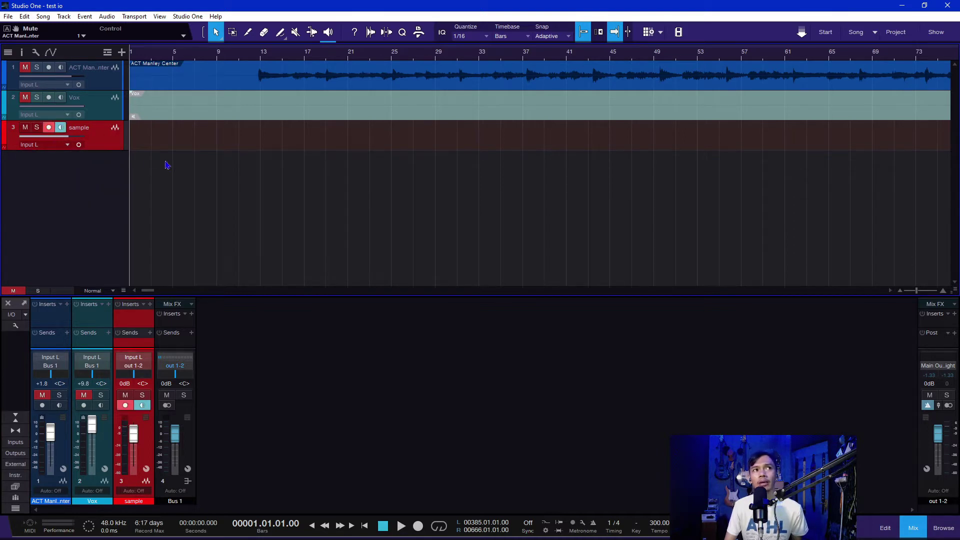
key("space")
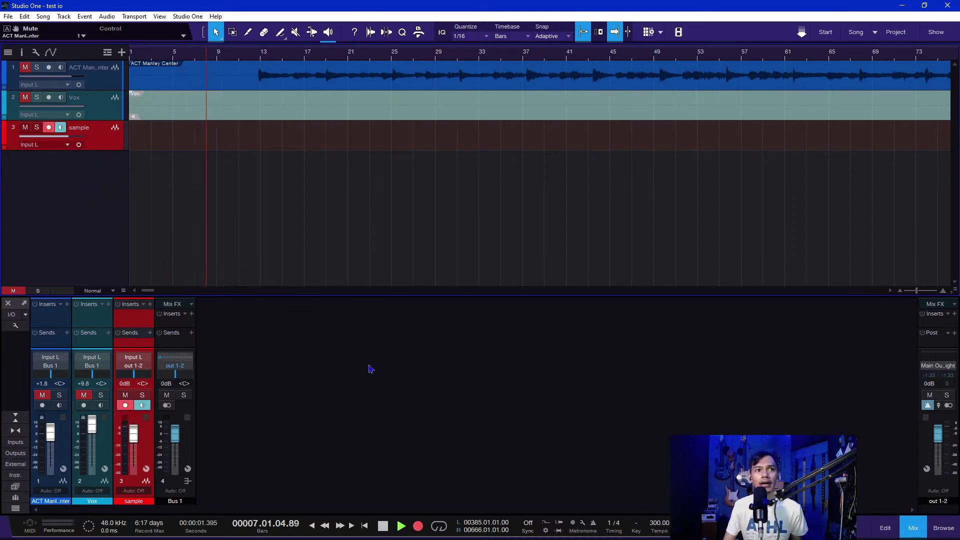
key("space")
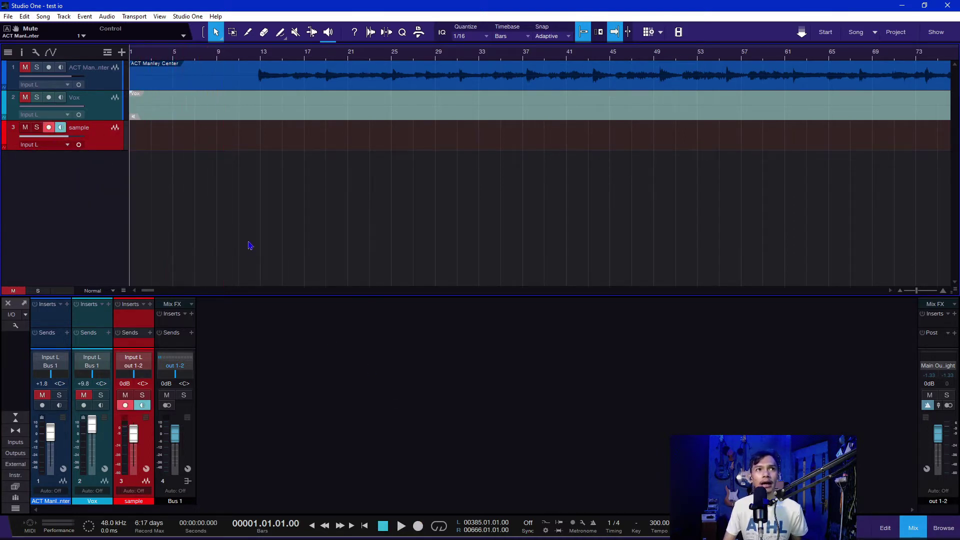
left_click(418, 529)
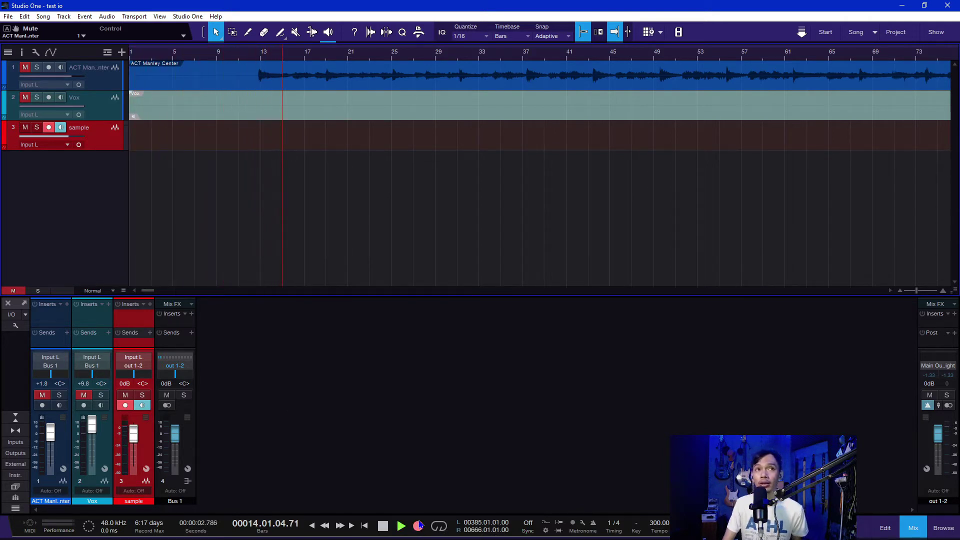
key("space")
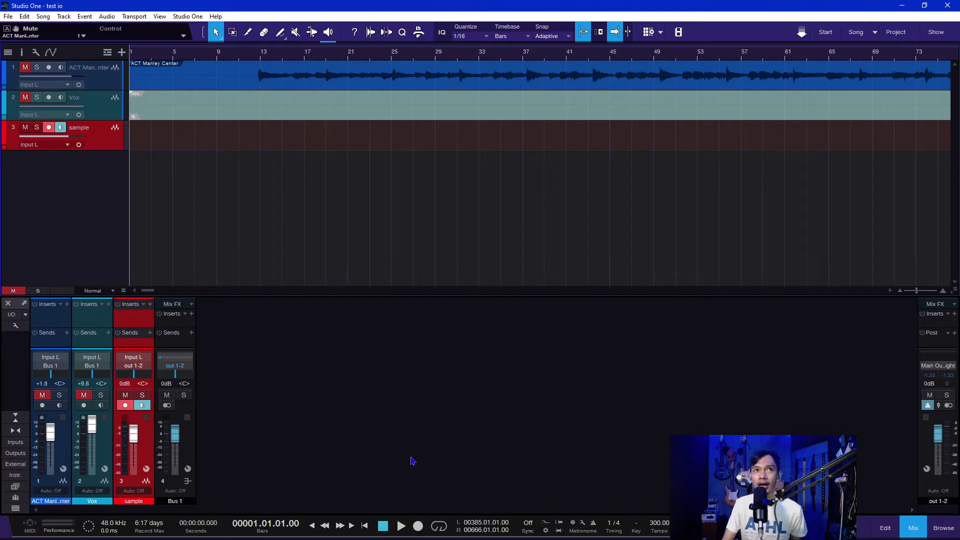
left_click(49, 129)
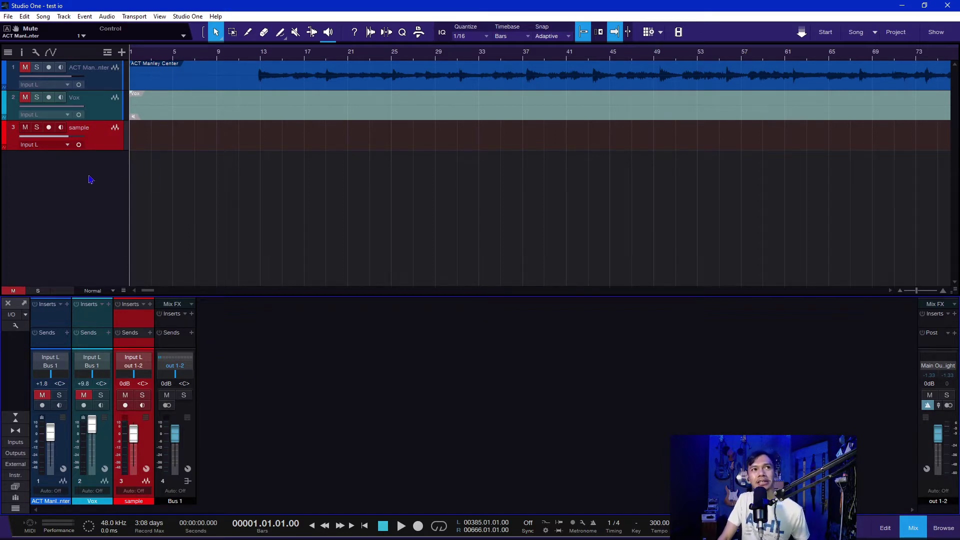
Enlarge the tracks to Medium height and look through the sample track's input choices without changing the input.
scroll(233, 216, "up", 2)
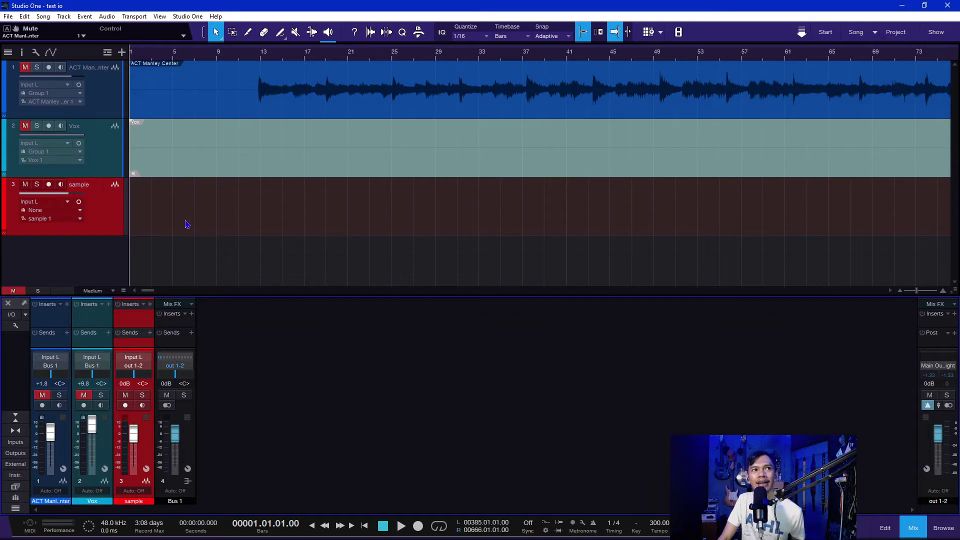
left_click(59, 203)
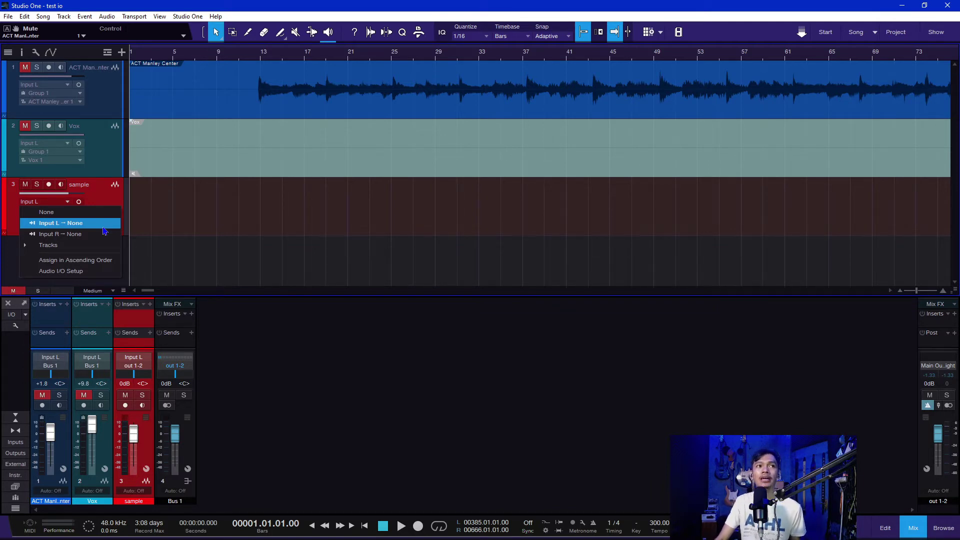
left_click(246, 242)
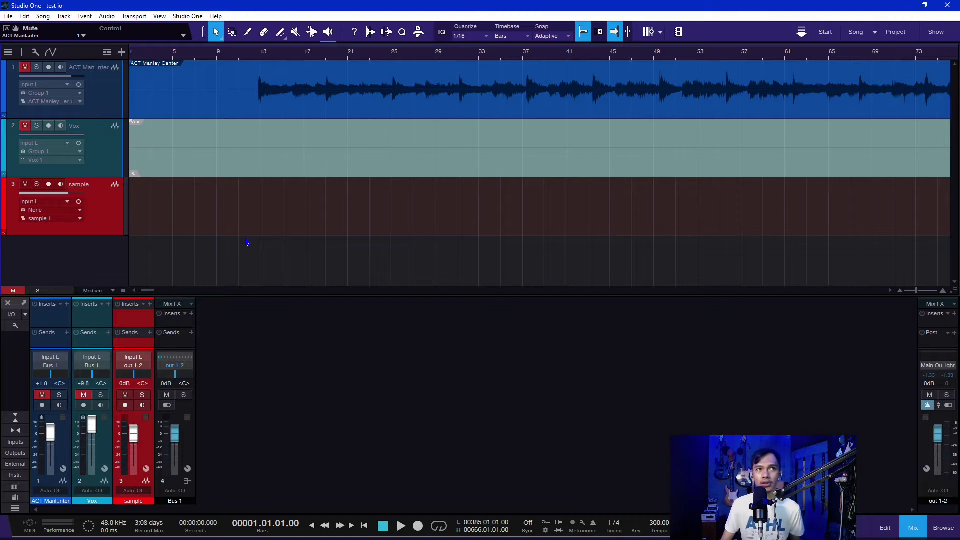
Arm the sample track, briefly run and stop the transport as a test, and disarm the track.
left_click(48, 184)
key("space")
key("space")
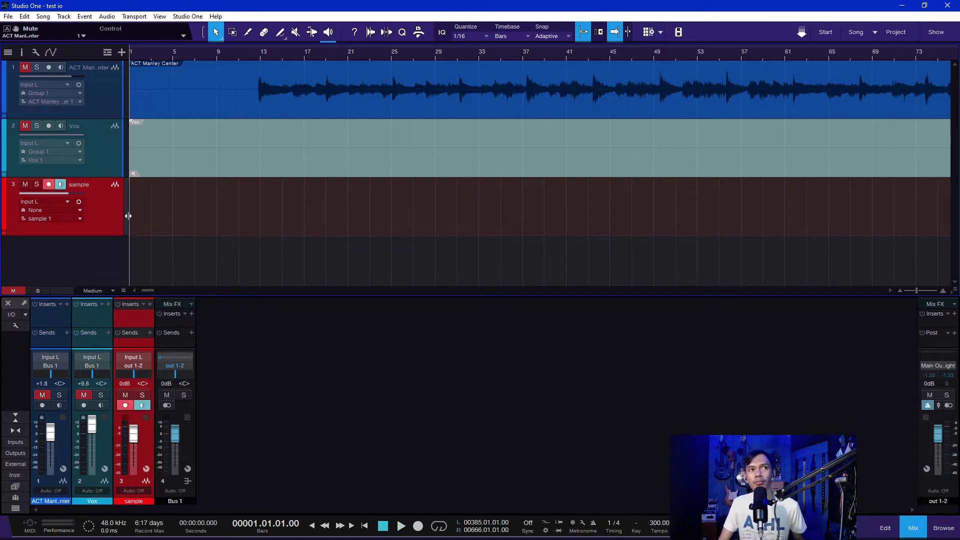
left_click(49, 185)
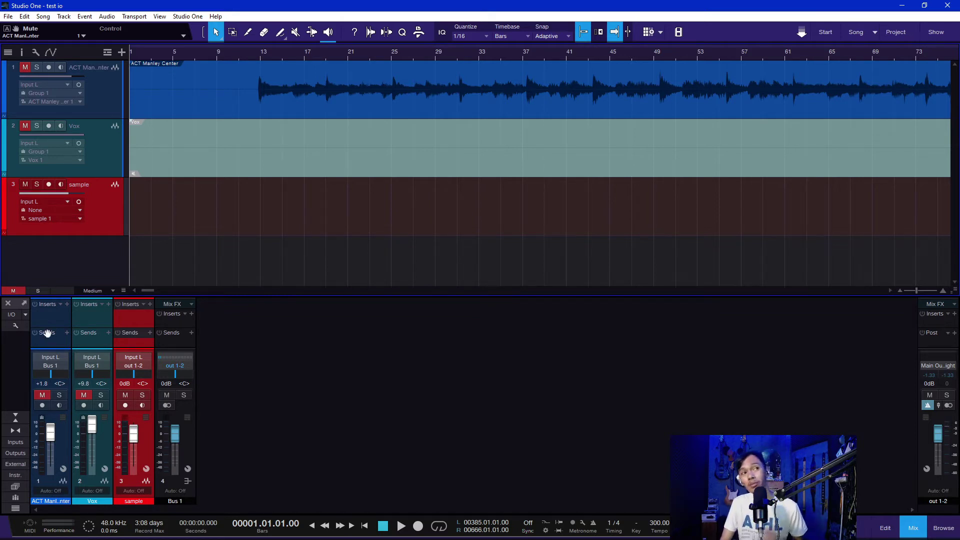
Check the input routing in Audio I/O Setup without changing it, and show the input channels in the mixer.
left_click(14, 320)
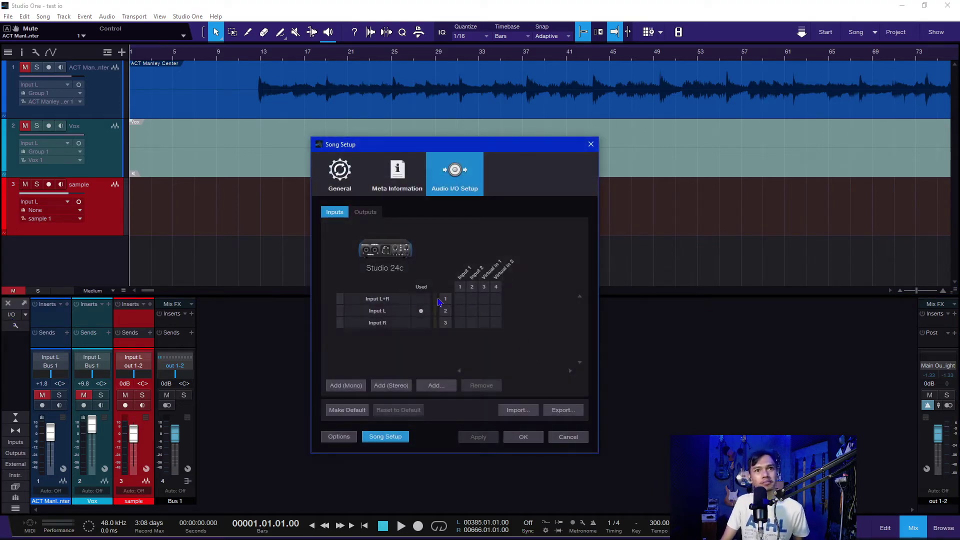
left_click(568, 437)
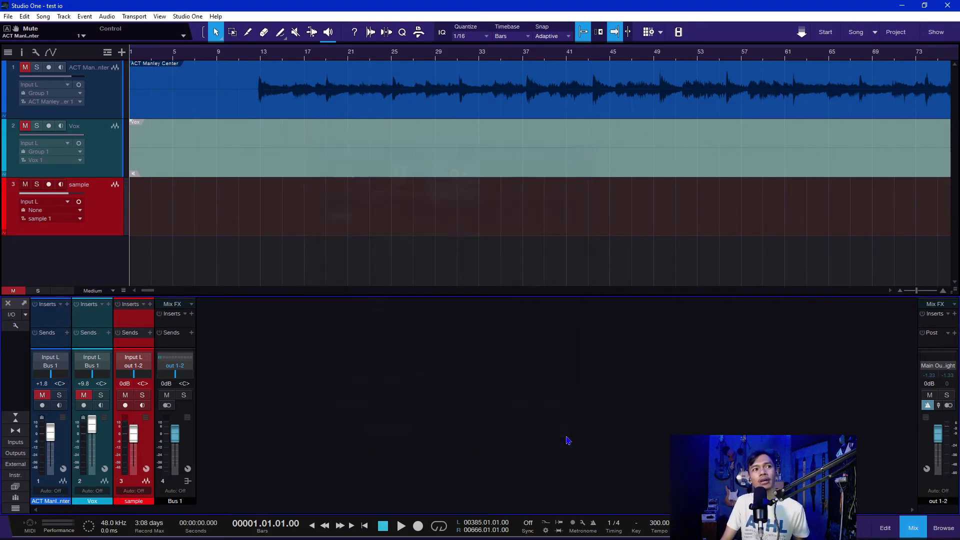
left_click(16, 443)
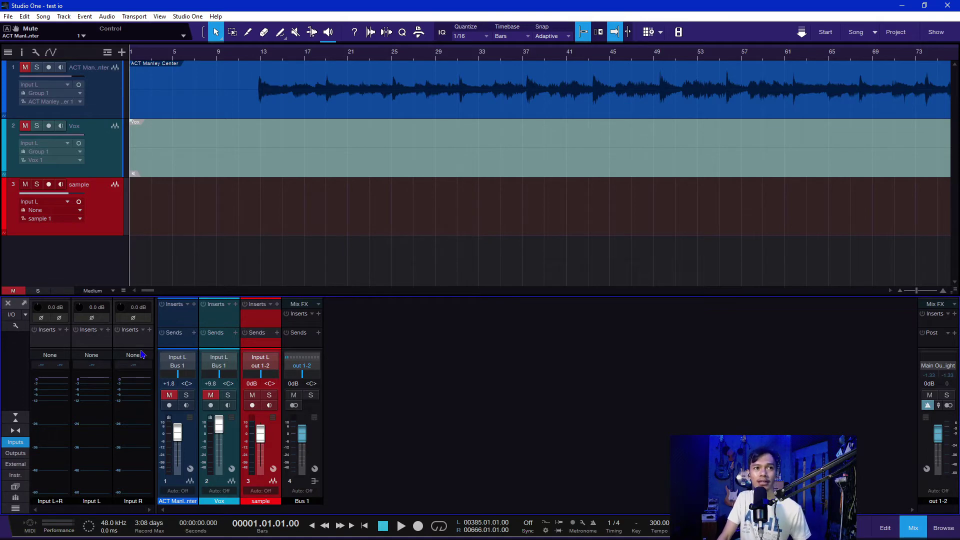
left_click(18, 443)
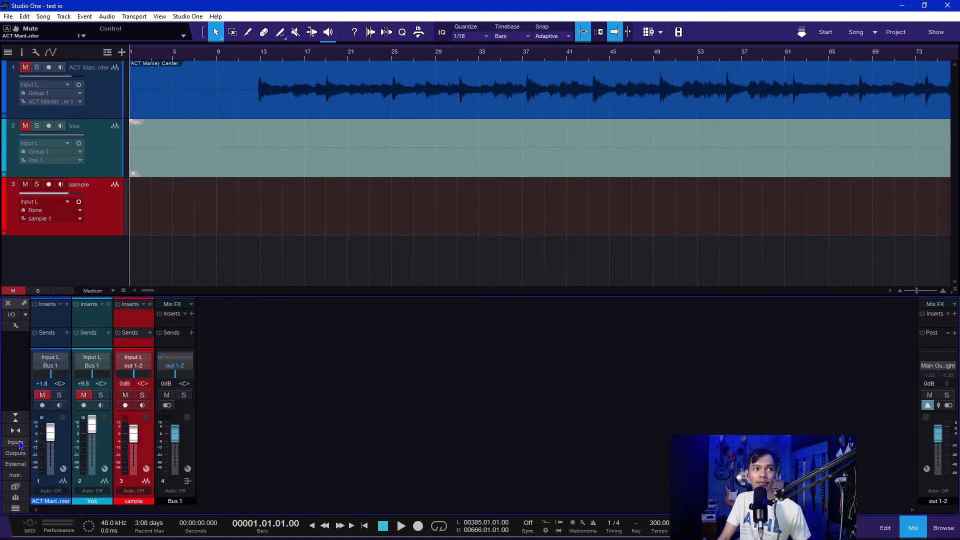
left_click(19, 443)
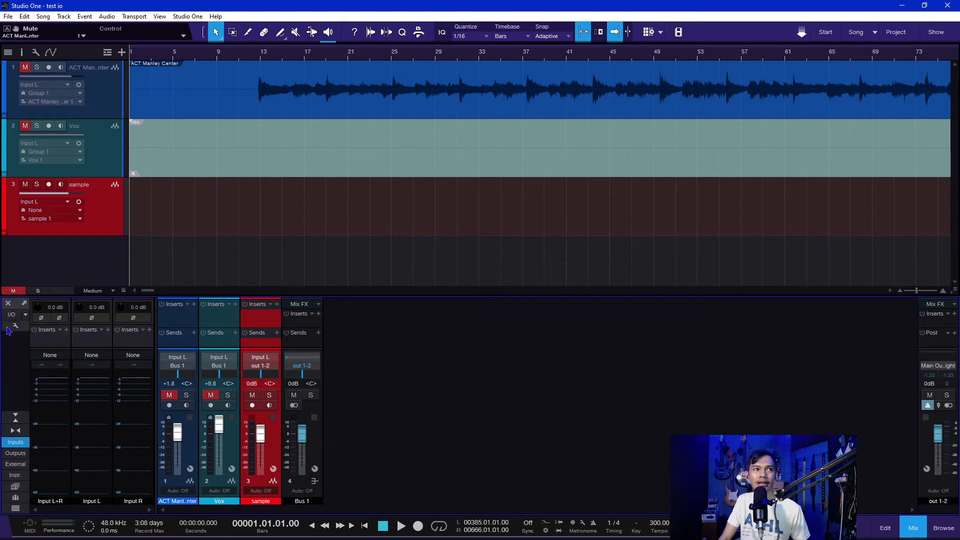
left_click(17, 443)
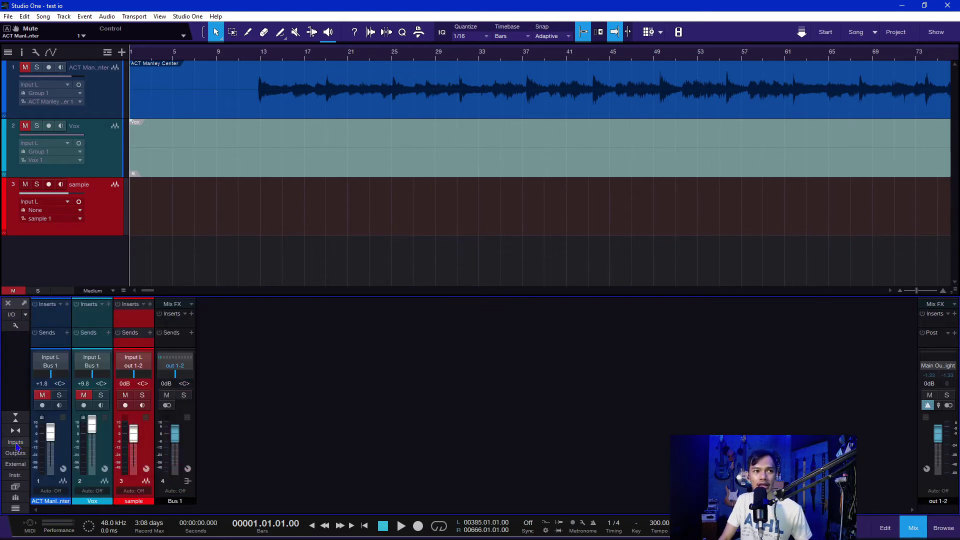
left_click(17, 443)
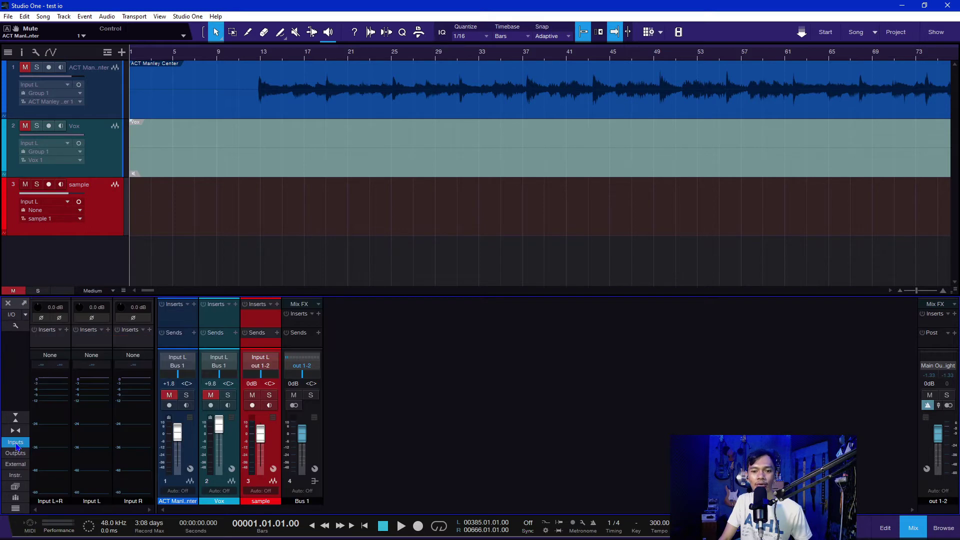
Assign hardware Input 1 + 2 to the Input L+R channel, Input 1 to Input L, and Input 2 to Input R.
left_click(60, 359)
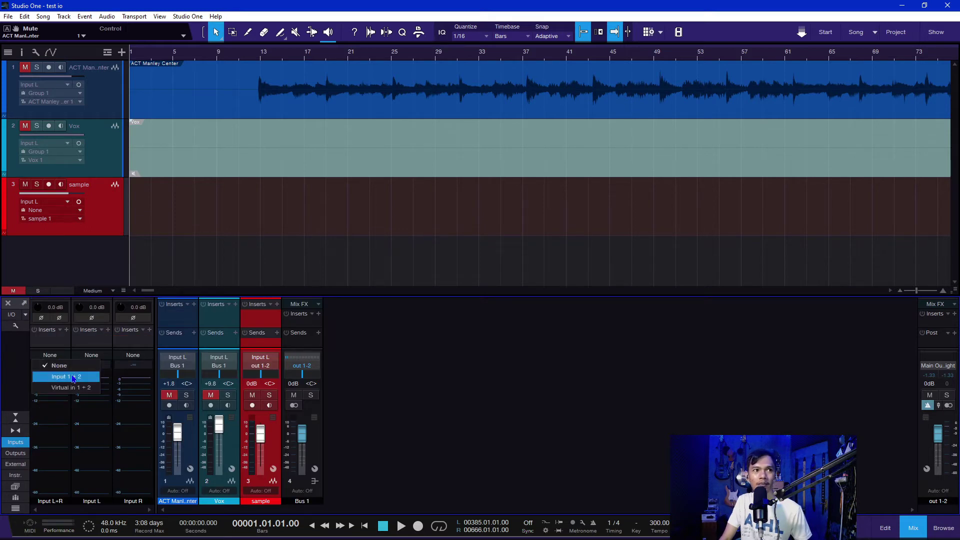
left_click(70, 377)
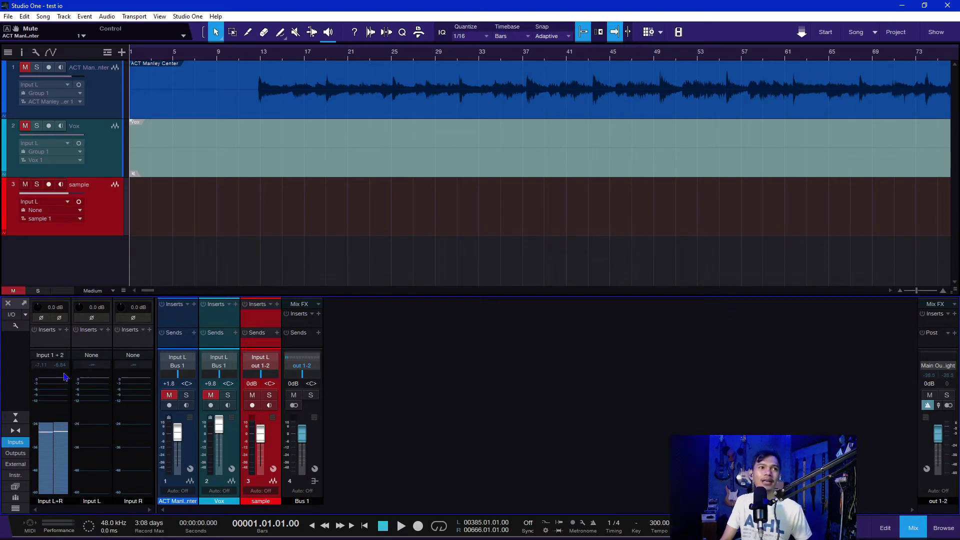
left_click(101, 357)
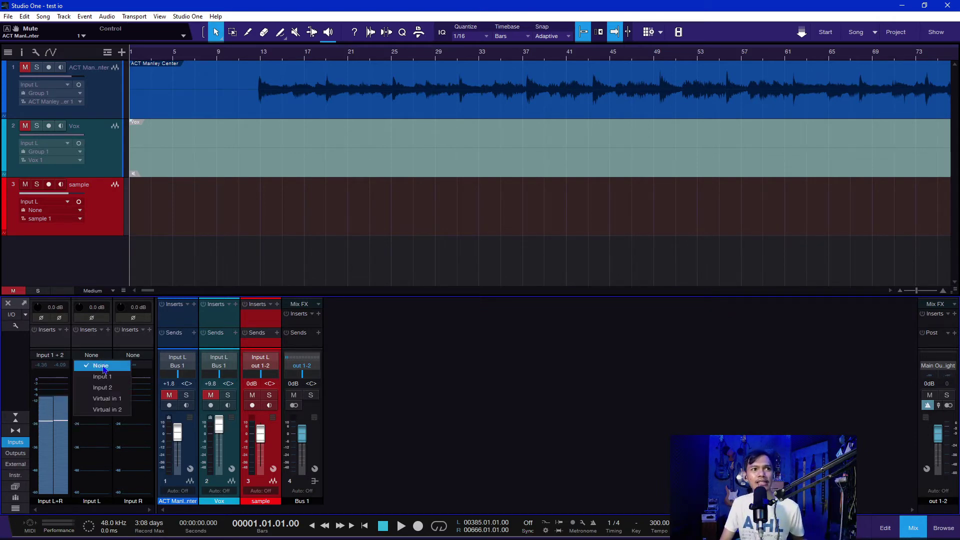
left_click(104, 380)
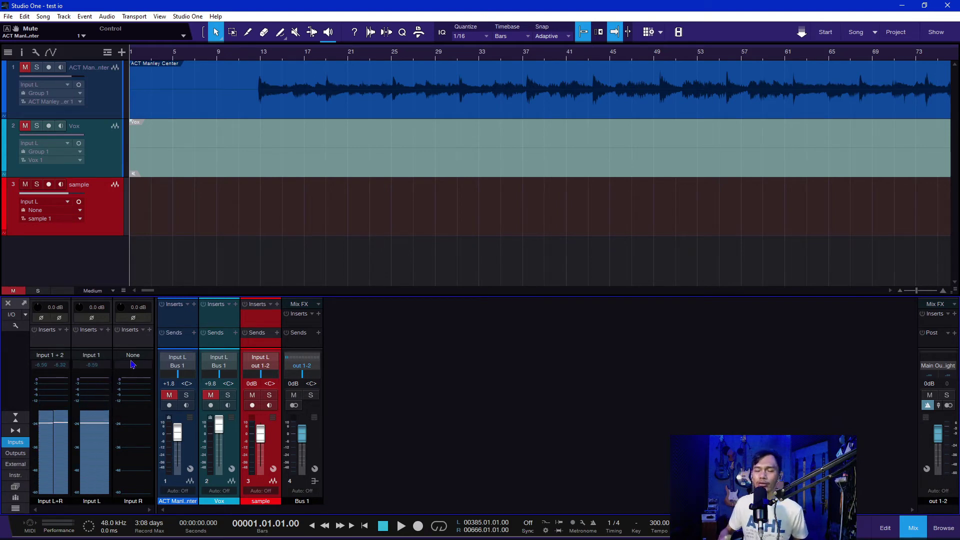
left_click(132, 356)
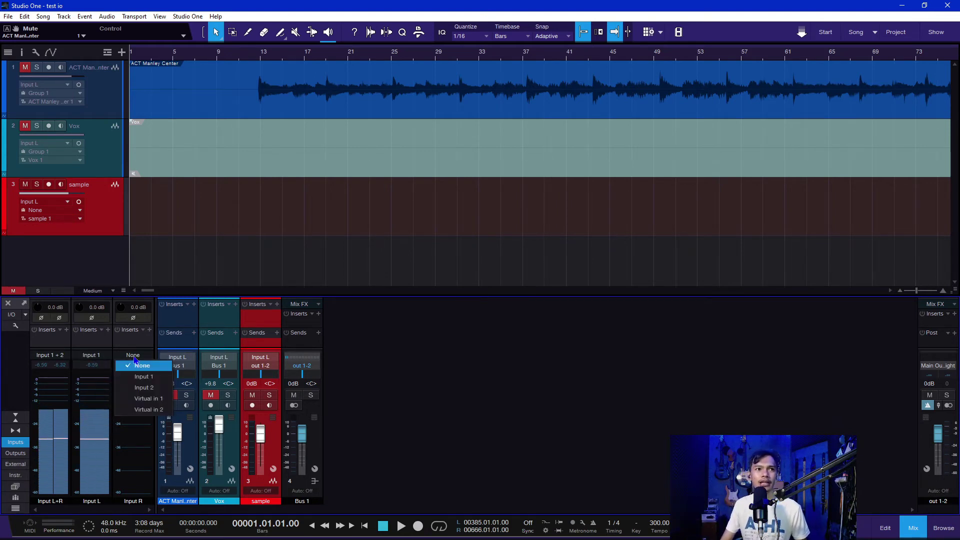
left_click(133, 393)
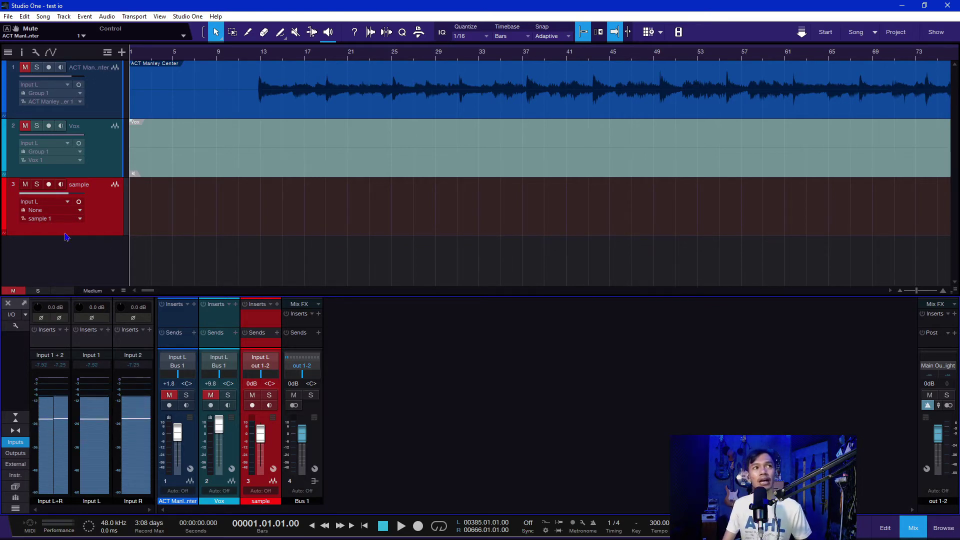
Arm the sample track with monitoring off, record a short voice take from the song start, and play it back.
left_click(49, 185)
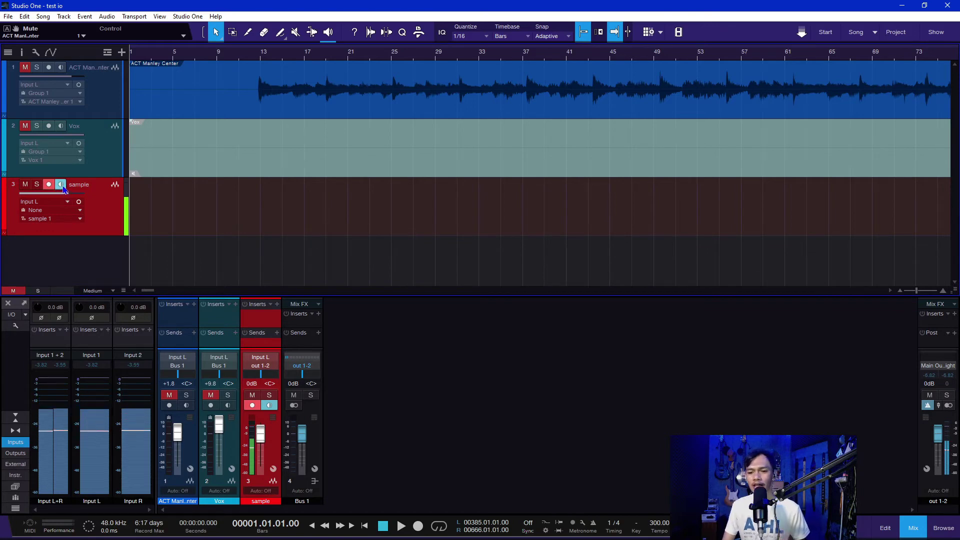
left_click(61, 186)
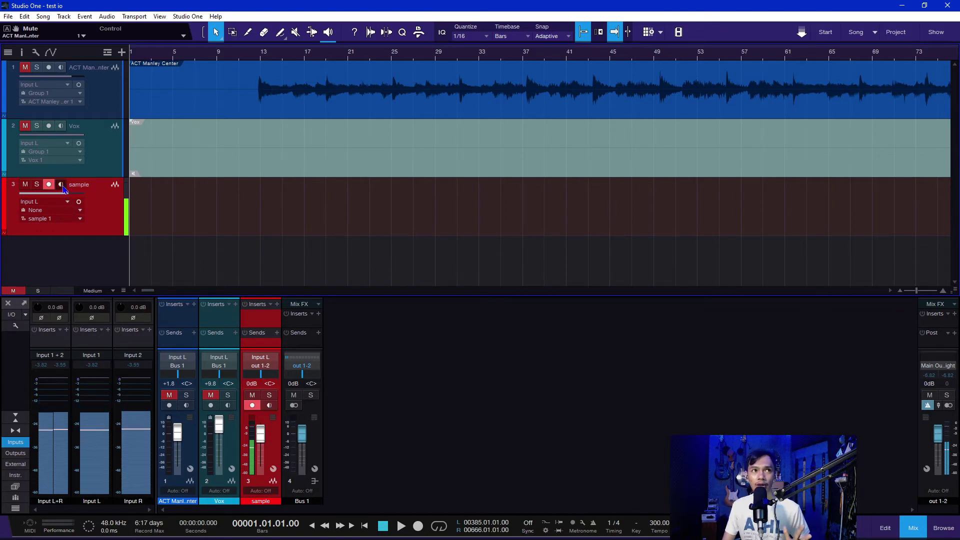
key("KP_Multiply")
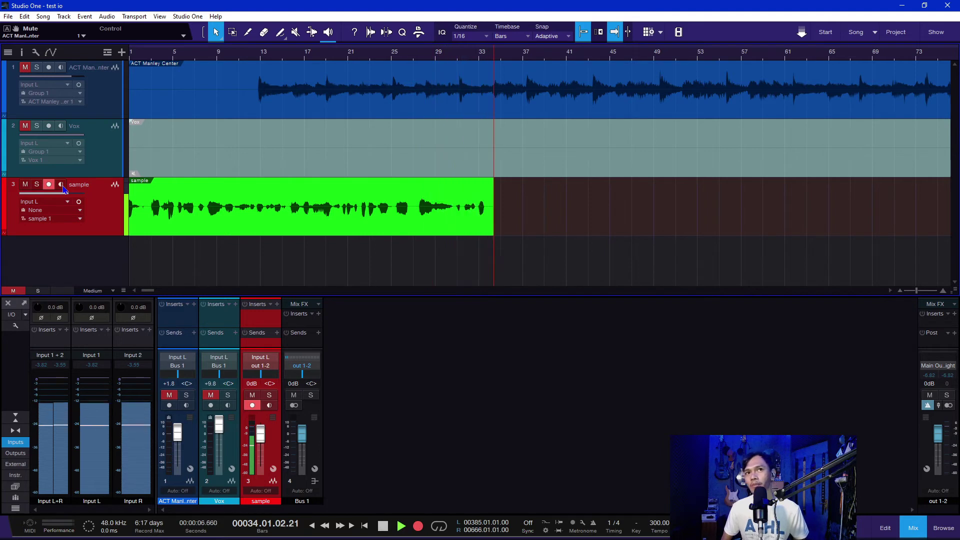
key("space")
key("space")
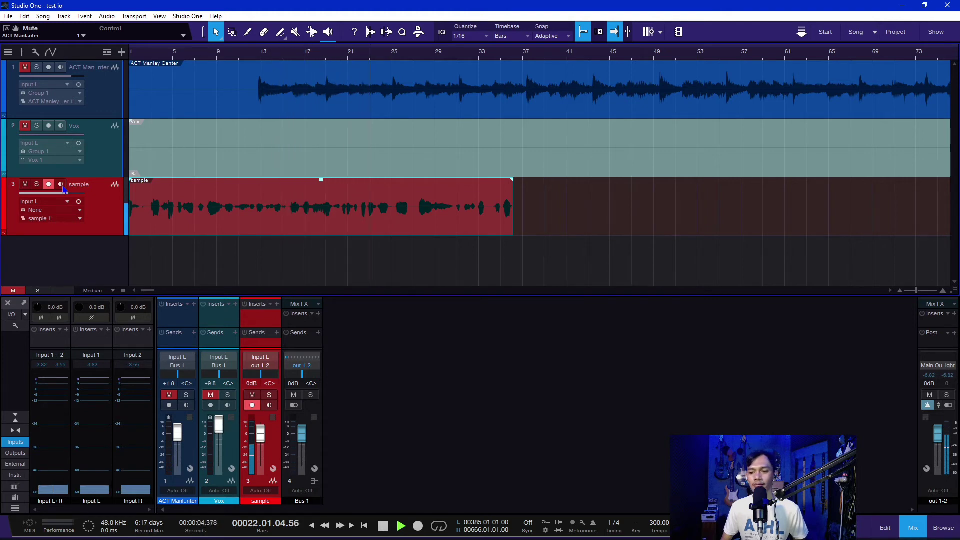
key("space")
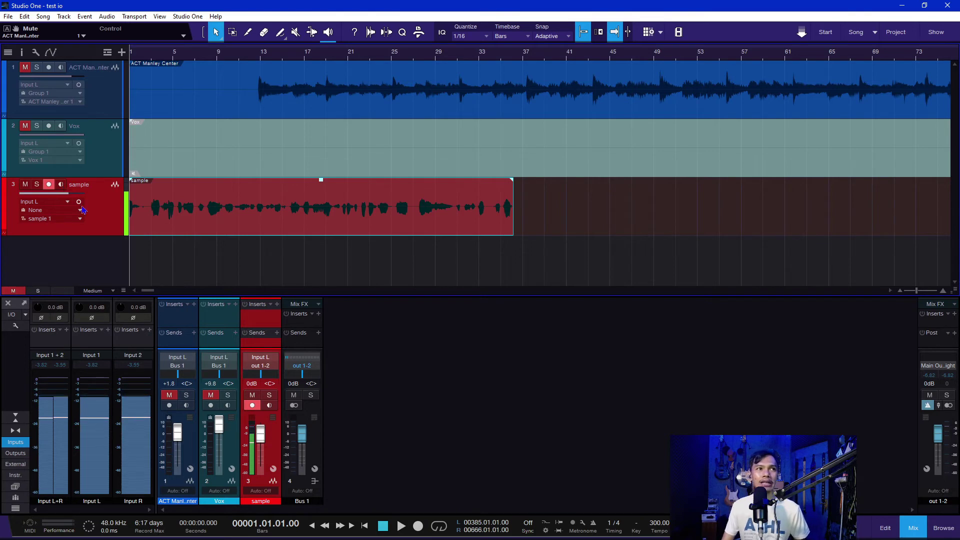
Set the hardware source of the Input L, Input R and Input L+R channels to None.
left_click(97, 359)
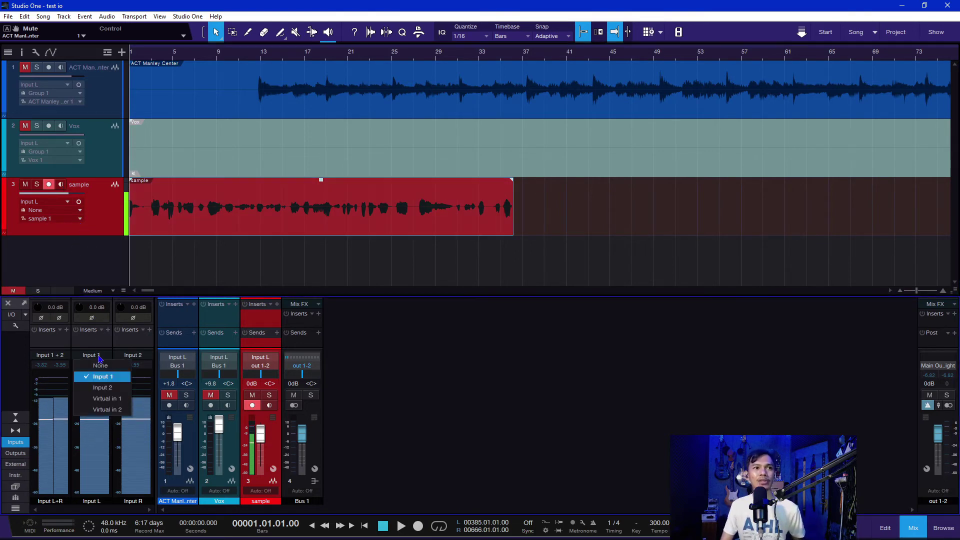
left_click(95, 366)
left_click(127, 356)
left_click(142, 365)
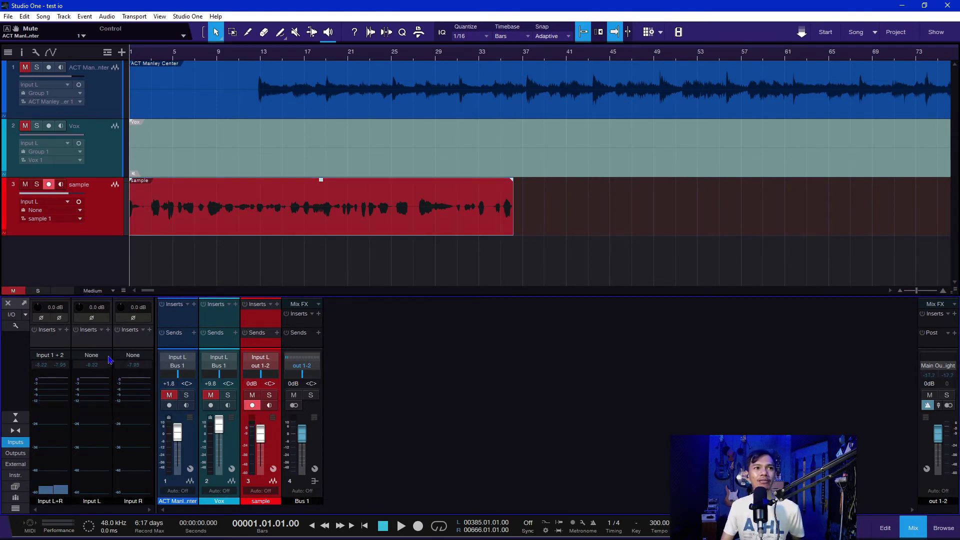
left_click(50, 355)
left_click(49, 366)
Delete the recorded clip on the sample track and try recording without any hardware input assigned.
left_click(288, 227)
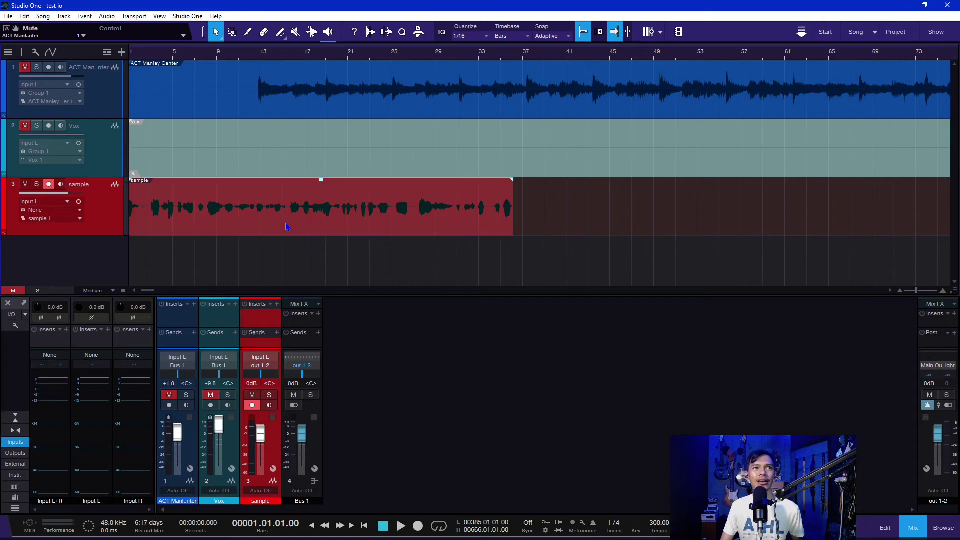
key("Delete")
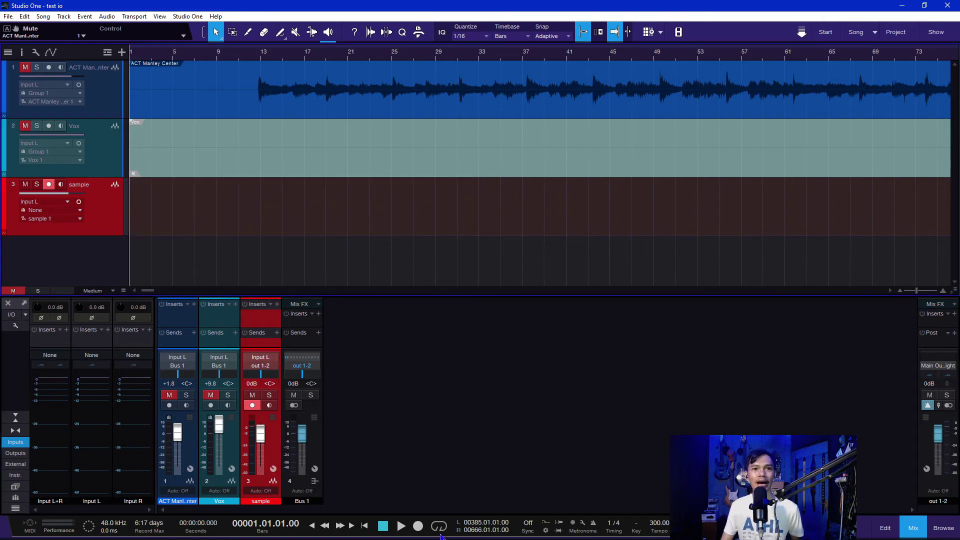
left_click(418, 526)
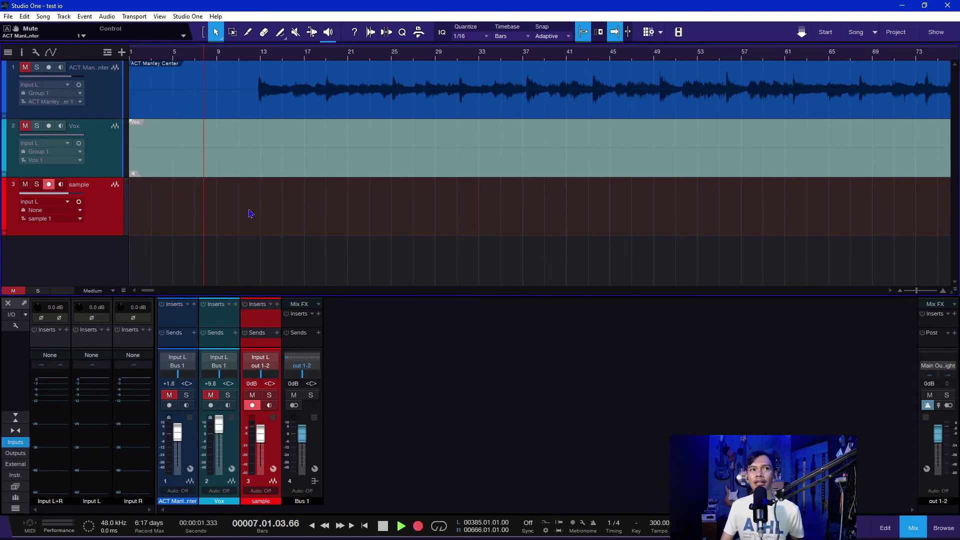
key("space")
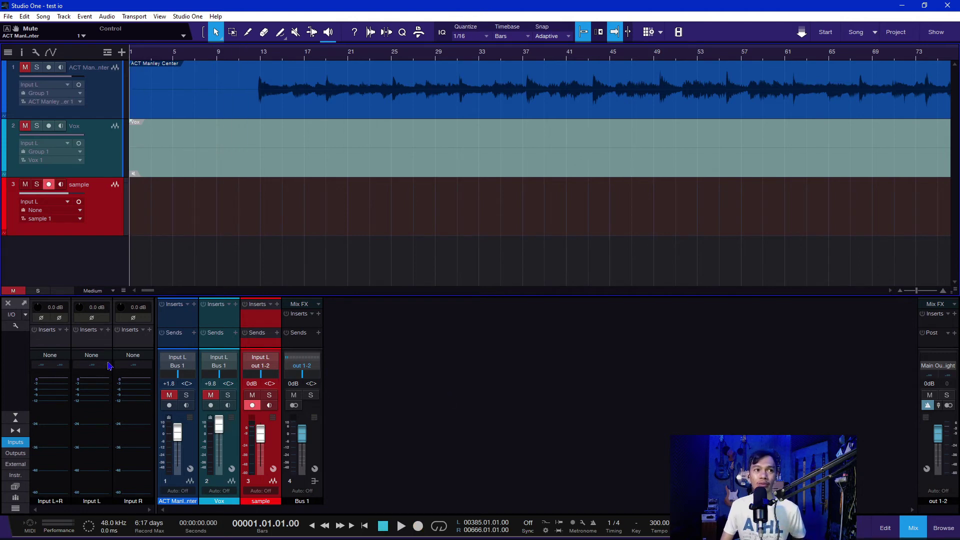
In the song's audio I/O setup, route Input L+R to hardware Inputs 1 and 2, Input L to Input 1, and Input R to Input 2.
left_click(13, 320)
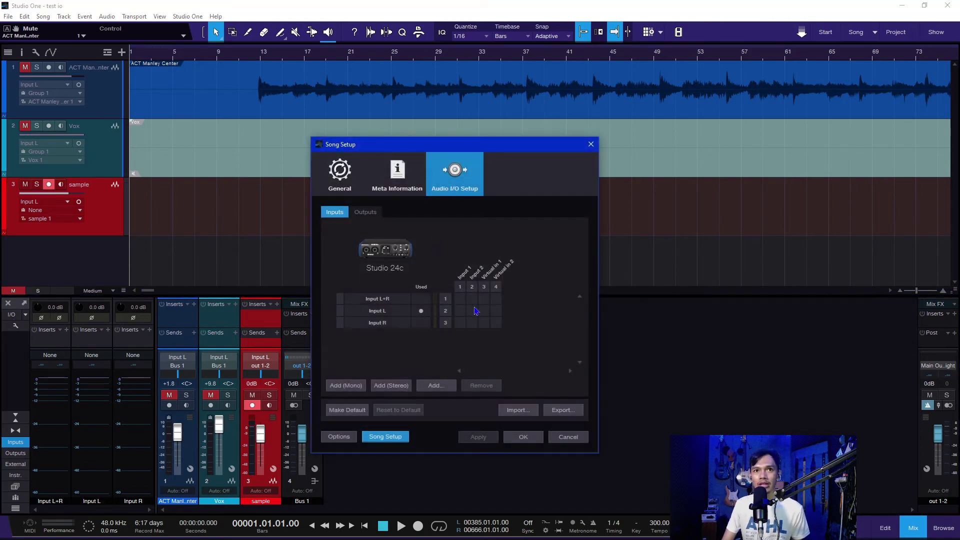
left_click(460, 299)
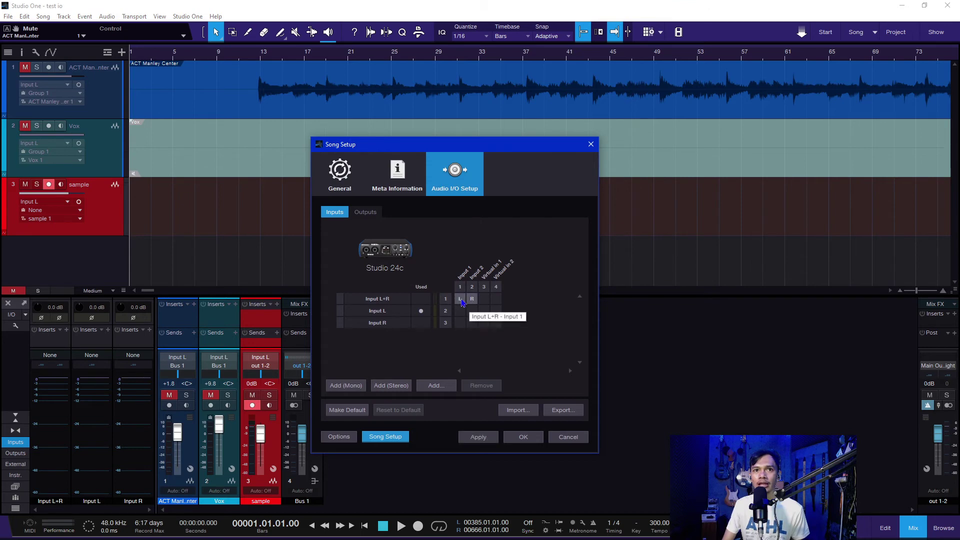
left_click(460, 311)
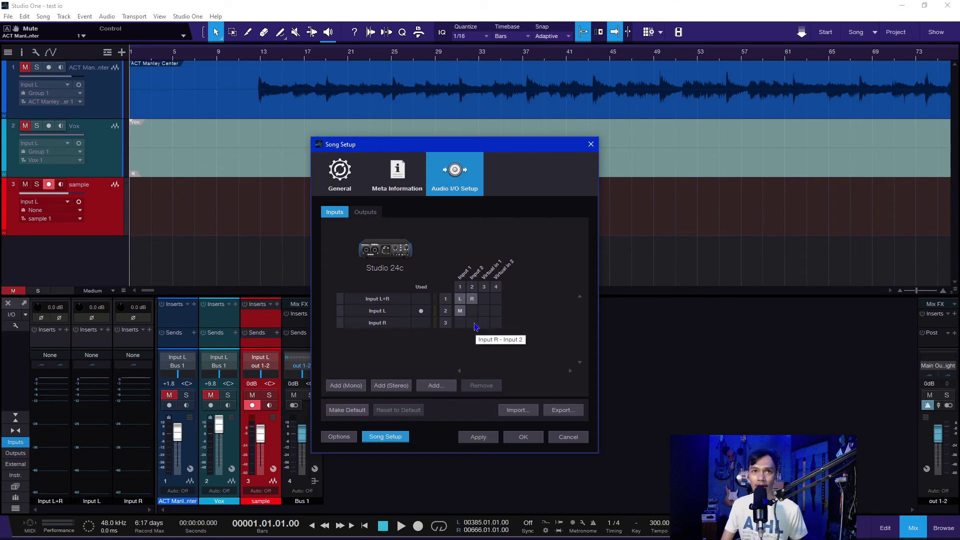
left_click(472, 324)
left_click(479, 437)
left_click(523, 437)
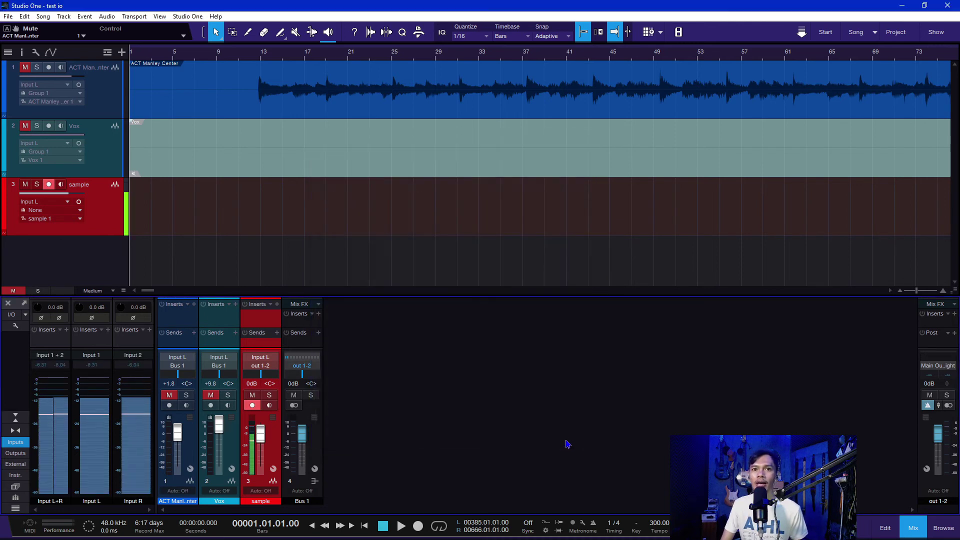
Record a voice take of about 10 seconds on the armed sample track from the song start.
key("KP_Multiply")
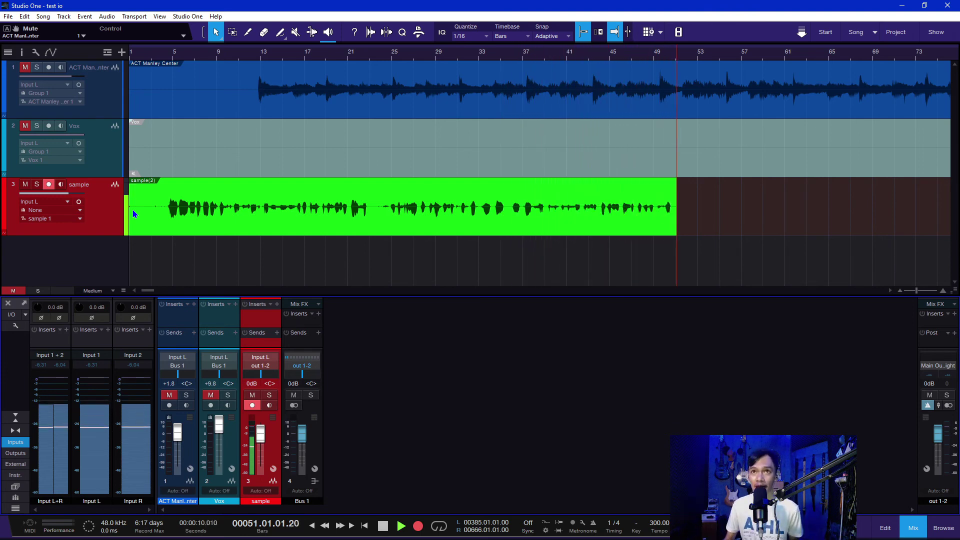
key("space")
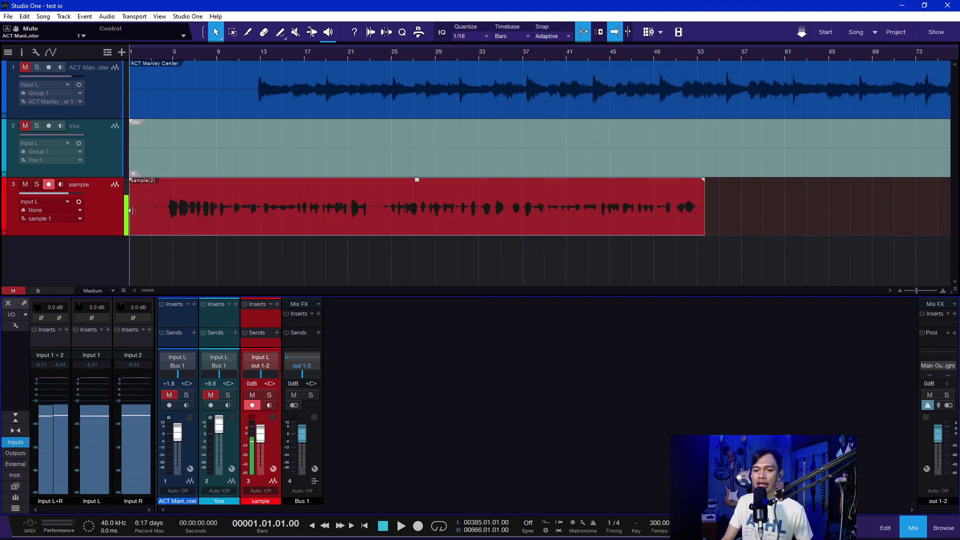